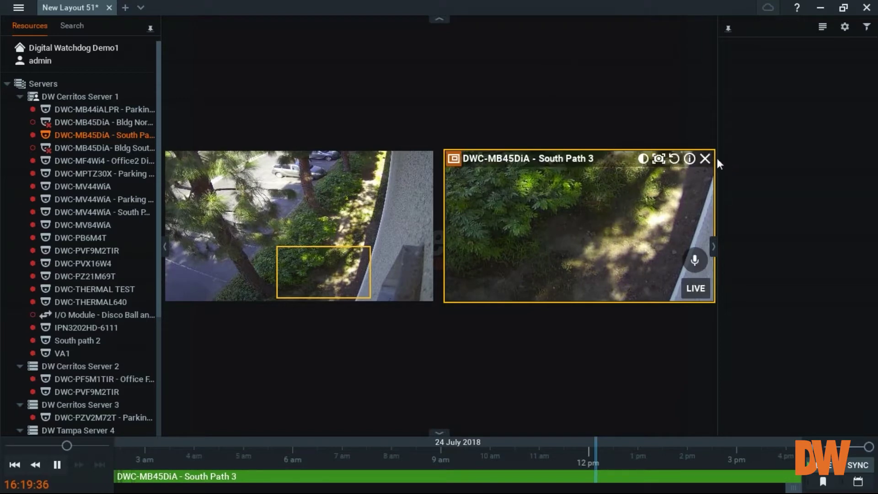
# - Close the right camera tile so only South Path 3 remains in the layout
pyautogui.click(707, 158)
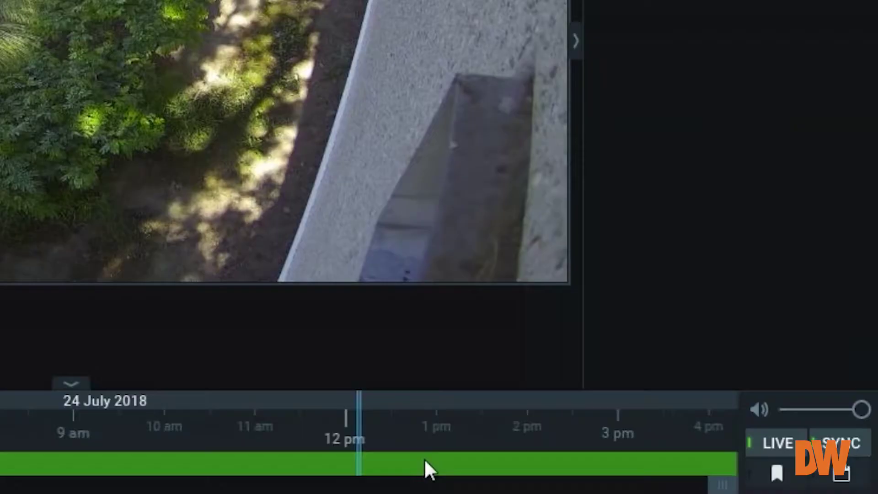
# - Bookmark the selected South Path 3 timeline period with the description 'mark here'
pyautogui.rightClick(631, 475)
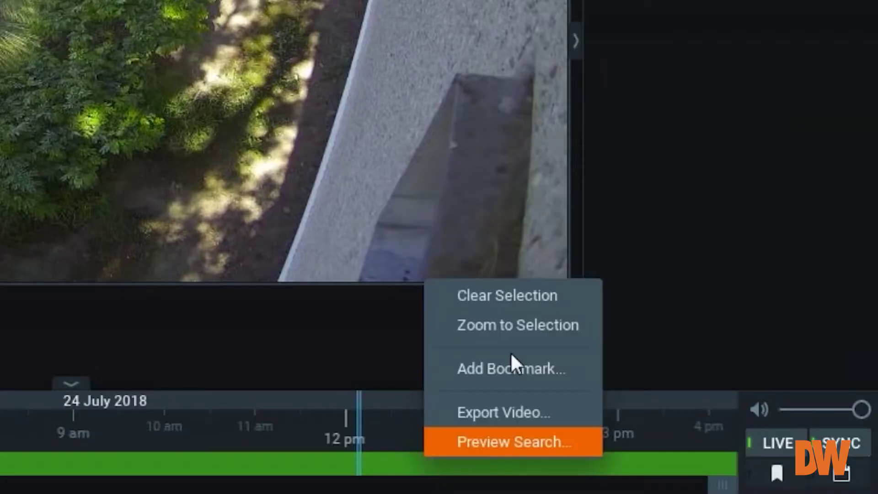
pyautogui.click(515, 372)
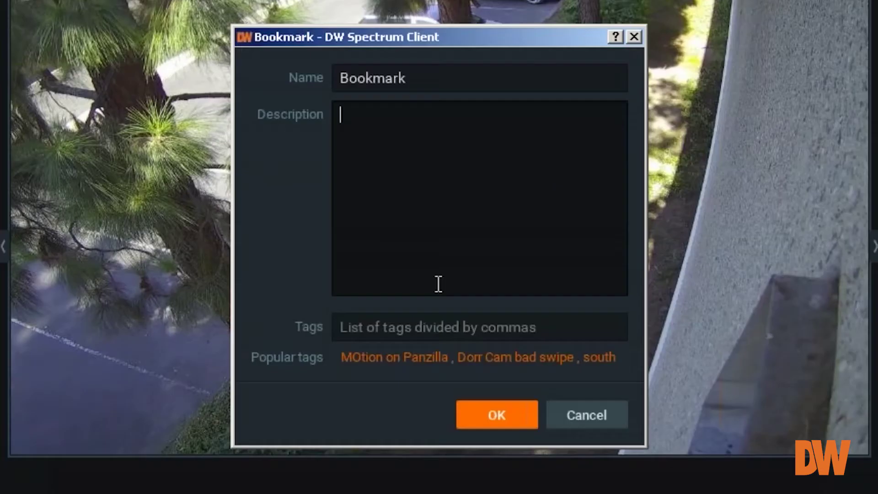
pyautogui.click(438, 284)
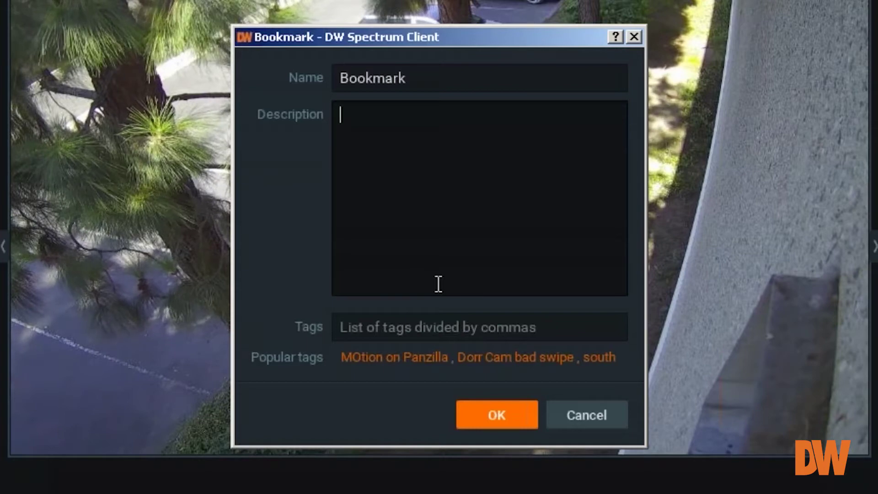
pyautogui.write('b')
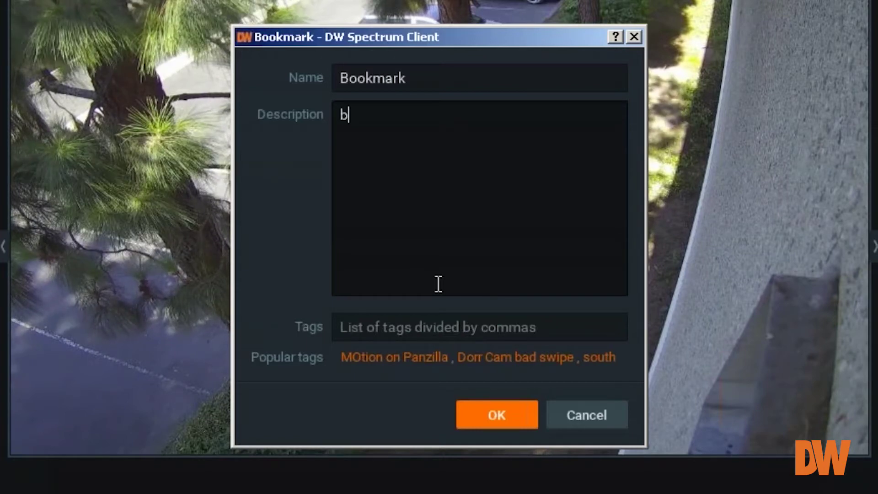
pyautogui.press('BackSpace')
pyautogui.write('mark')
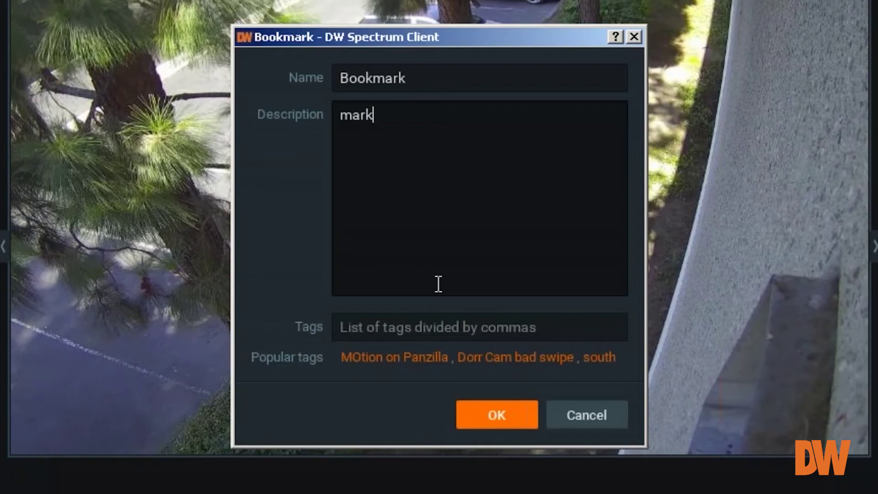
pyautogui.write(' here')
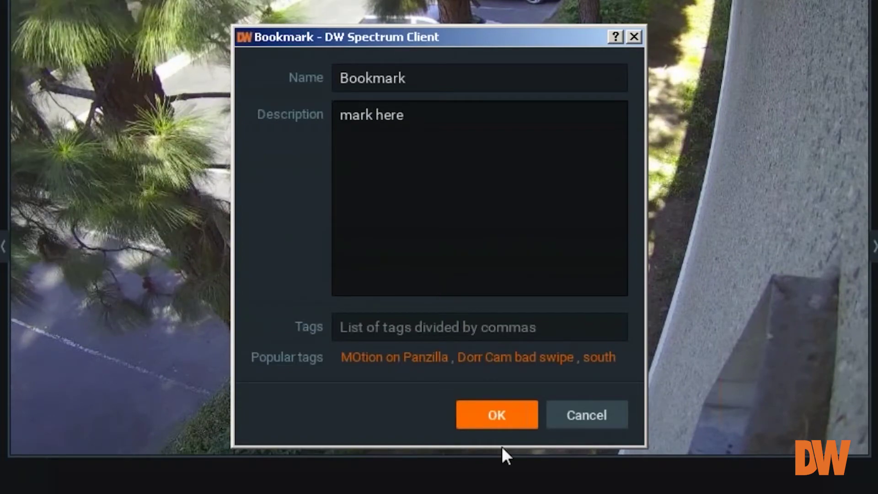
pyautogui.click(494, 420)
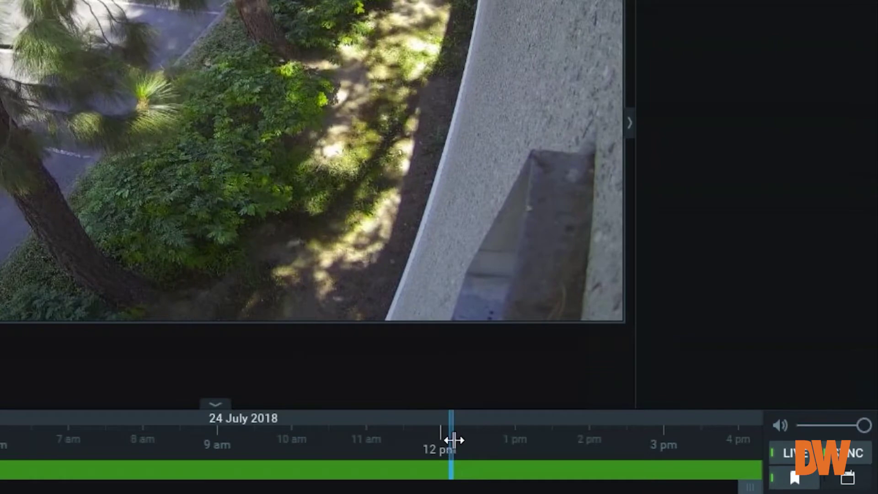
# - Open Export Video from the 'mark here' bookmark marker's export icon
pyautogui.rightClick(453, 441)
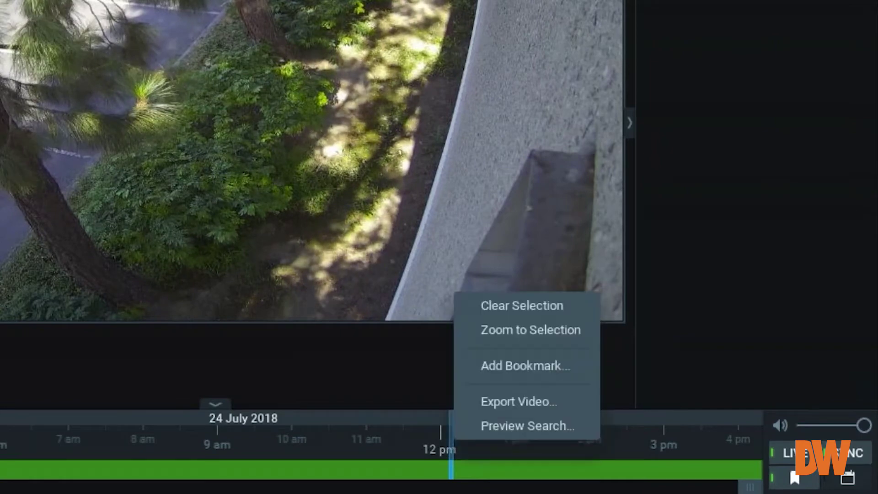
pyautogui.click(504, 471)
pyautogui.moveTo(459, 453)
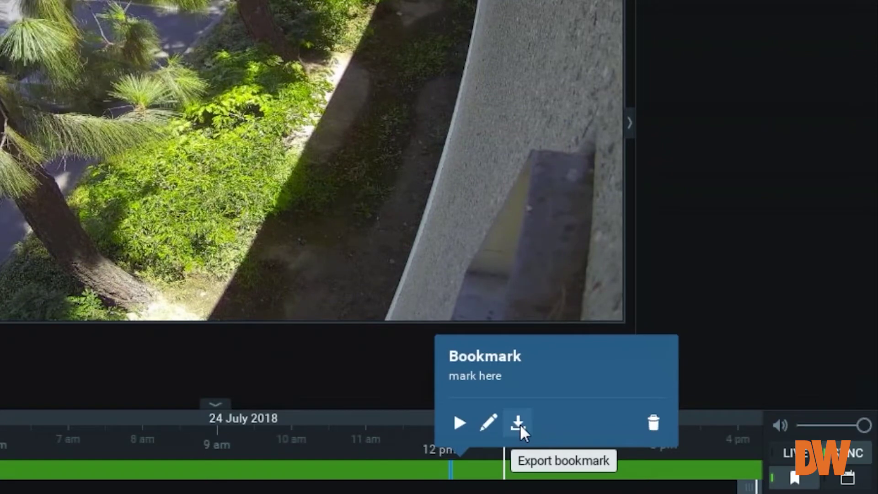
pyautogui.click(518, 423)
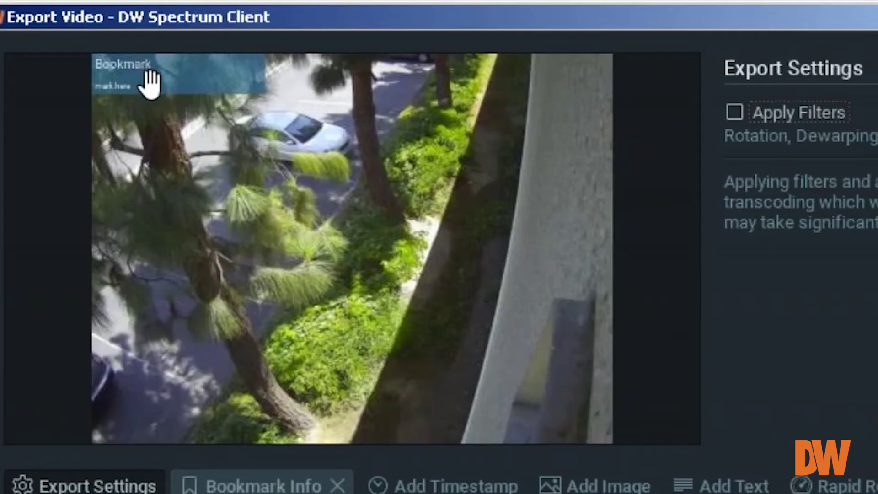
# - Drag the Bookmark Info overlay to the preview's bottom-right corner, flush with the bottom edge
pyautogui.click(179, 74)
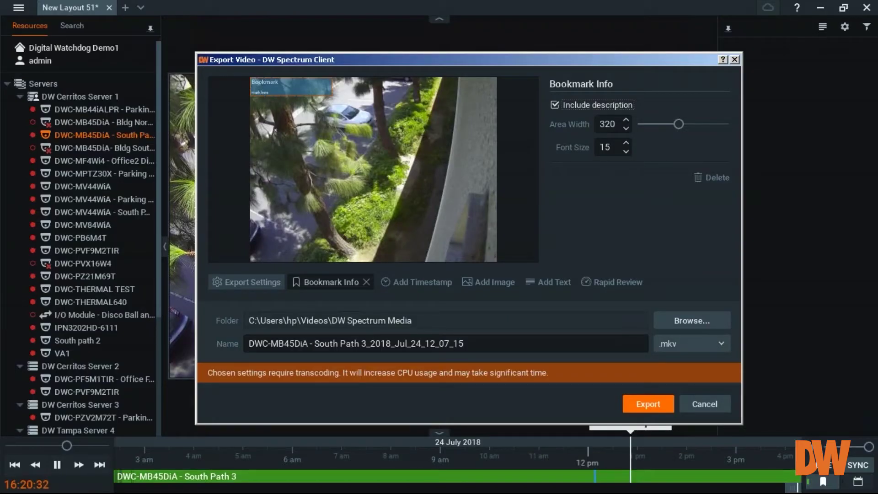
pyautogui.moveTo(288, 100); pyautogui.dragTo(489, 251)
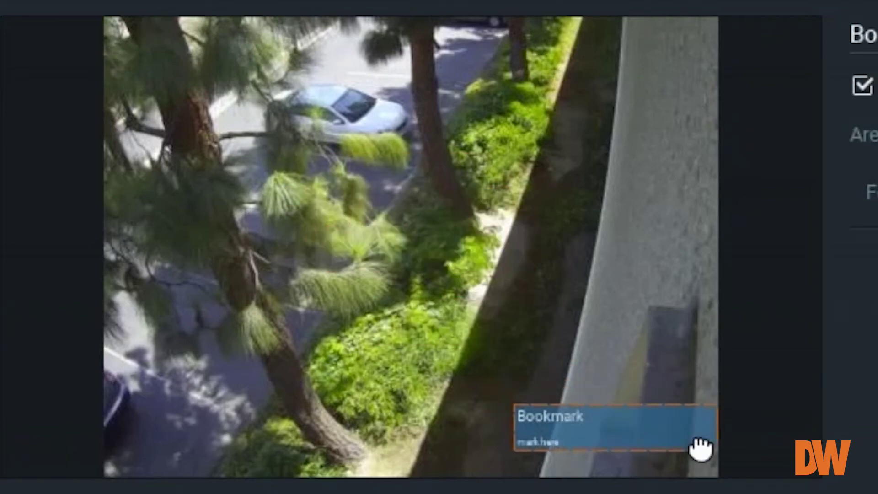
pyautogui.moveTo(699, 449); pyautogui.dragTo(693, 460)
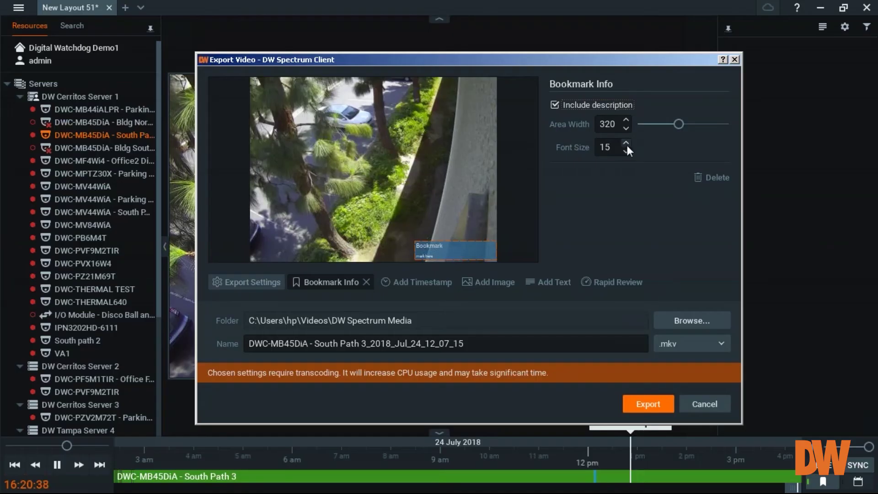
# - Set the bookmark overlay font size to 20 and its area width to 373
pyautogui.click(625, 144)
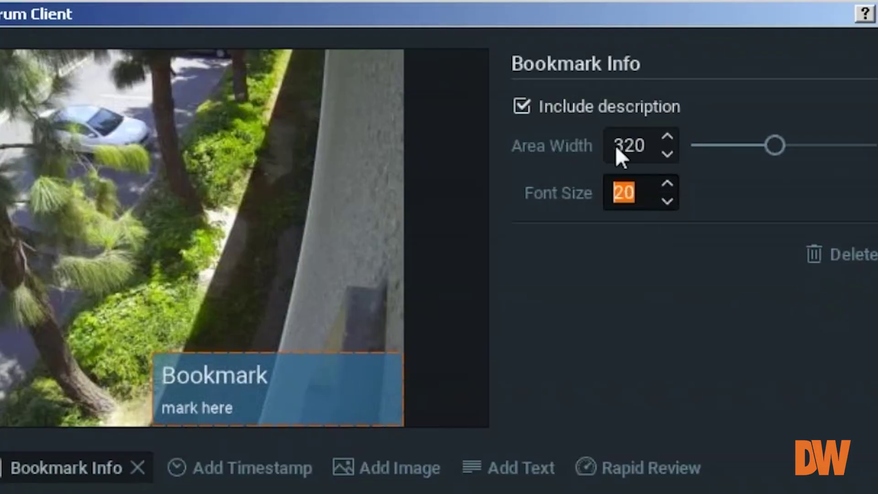
pyautogui.scroll(1, 629, 145)
pyautogui.scroll(1, 629, 144)
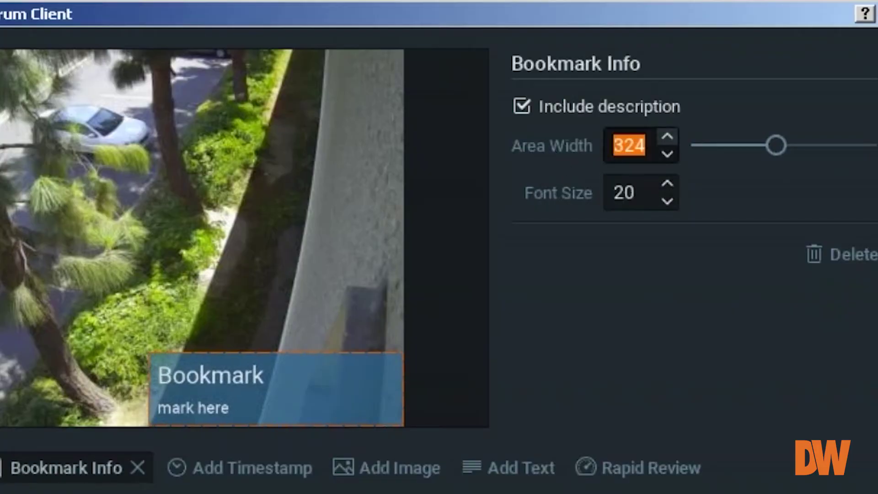
pyautogui.scroll(2, 629, 144)
pyautogui.scroll(1, 629, 145)
pyautogui.scroll(1, 629, 145)
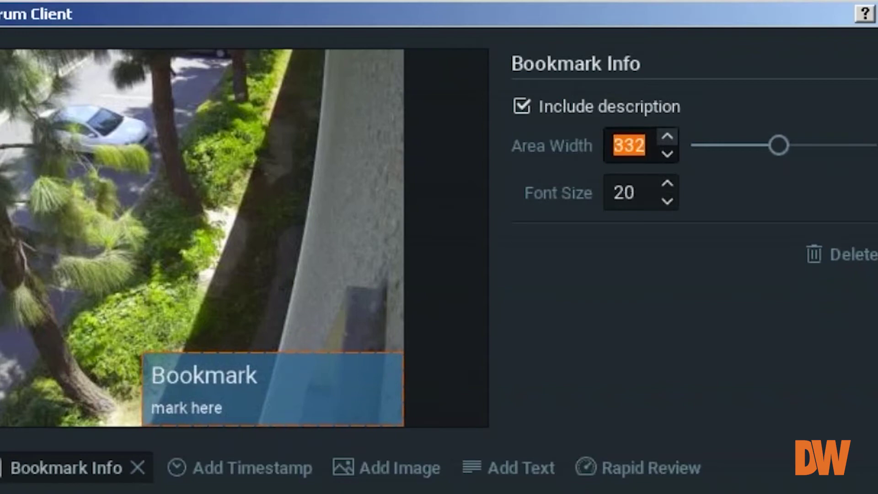
pyautogui.moveTo(778, 145)
pyautogui.mouseDown()
pyautogui.moveTo(735, 146)
pyautogui.moveTo(789, 145)
pyautogui.mouseUp()
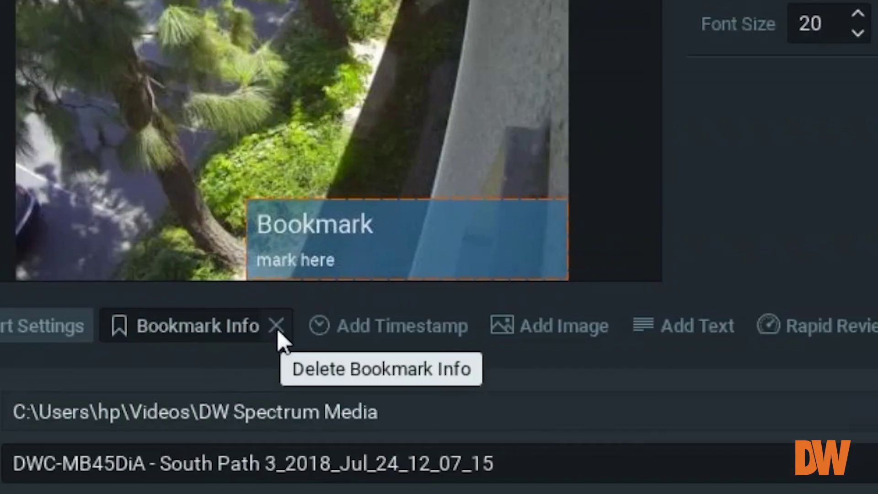
# - Delete the Bookmark Info overlay from the export preview
pyautogui.click(276, 328)
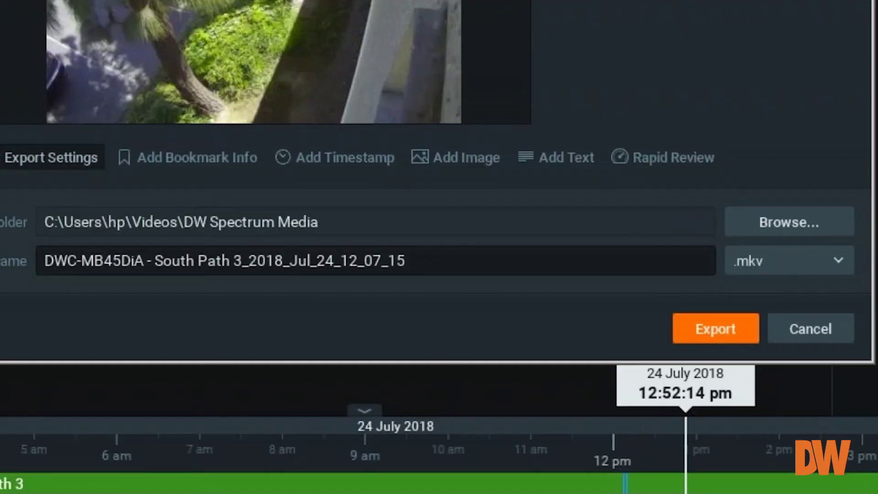
# - Cancel the Export Video dialog without saving a file
pyautogui.click(817, 332)
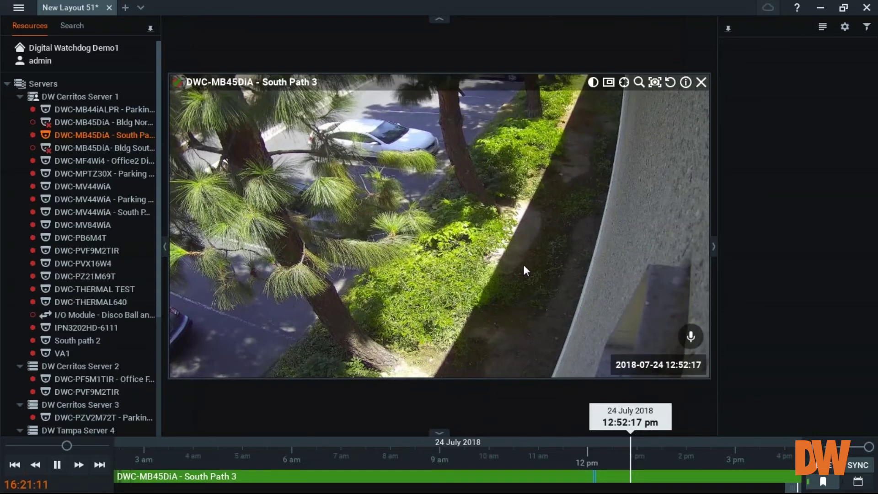